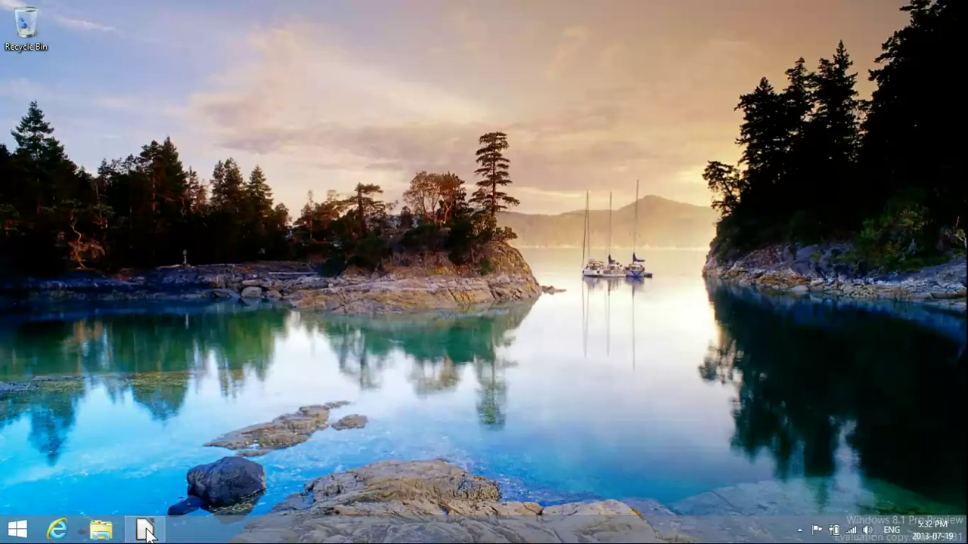
# Step: Launch LibreOffice from its taskbar icon to bring up the Start Center
pyautogui.click(146, 533)
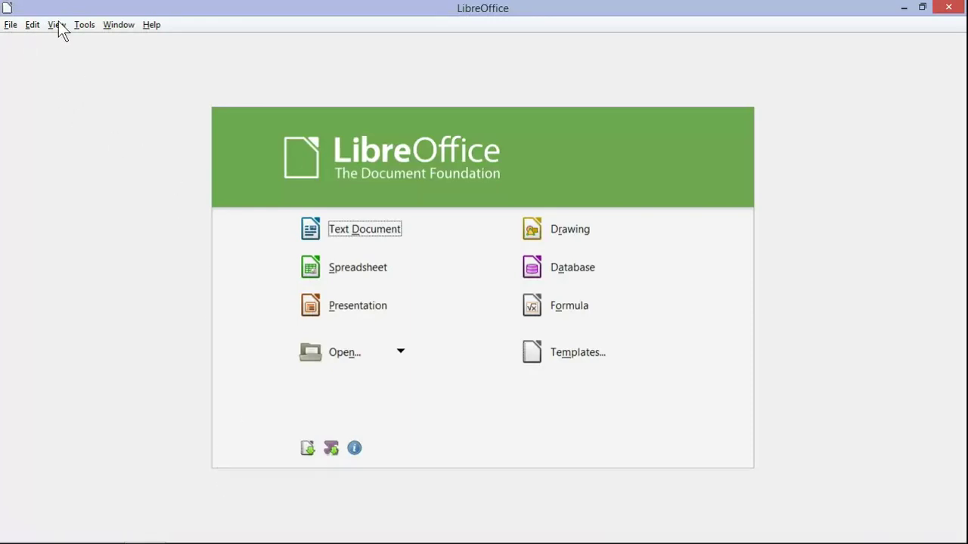
# Step: Install AbilityTools.0.3.105.oxt from Downloads through the Extension Manager, accepting its licence
pyautogui.click(85, 25)
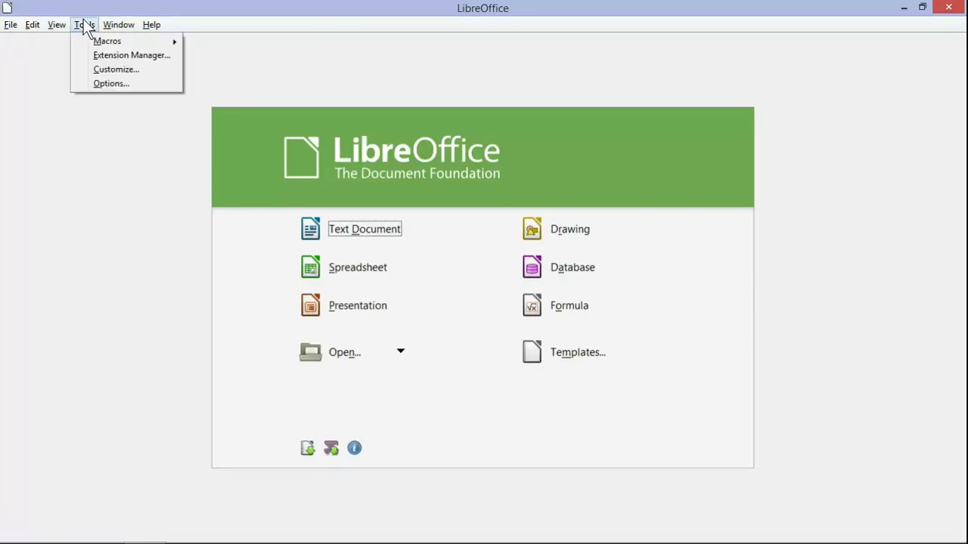
pyautogui.click(103, 61)
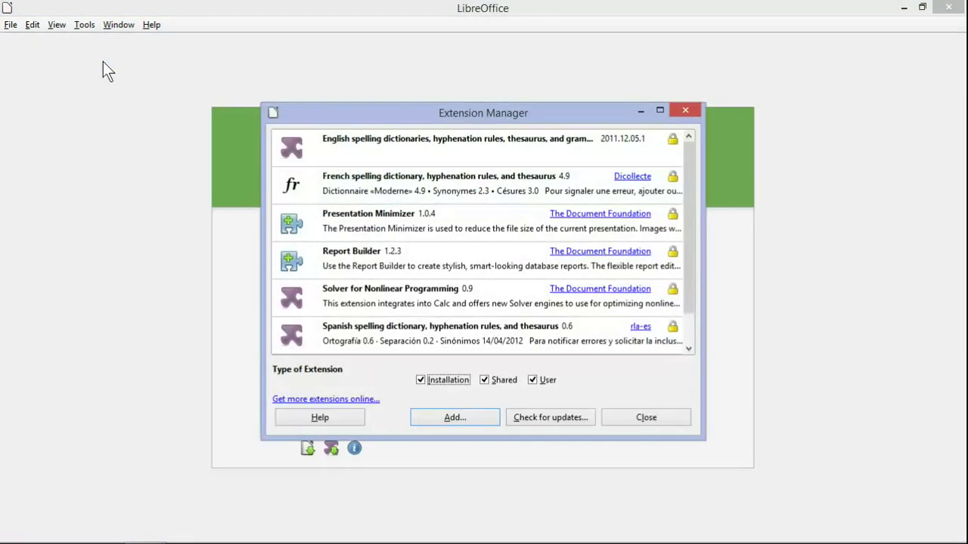
pyautogui.click(452, 417)
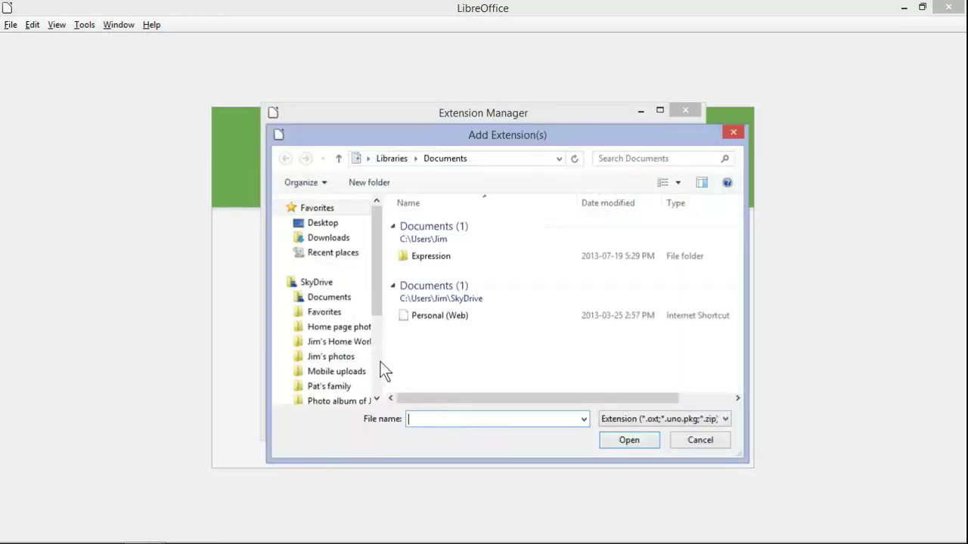
pyautogui.click(325, 239)
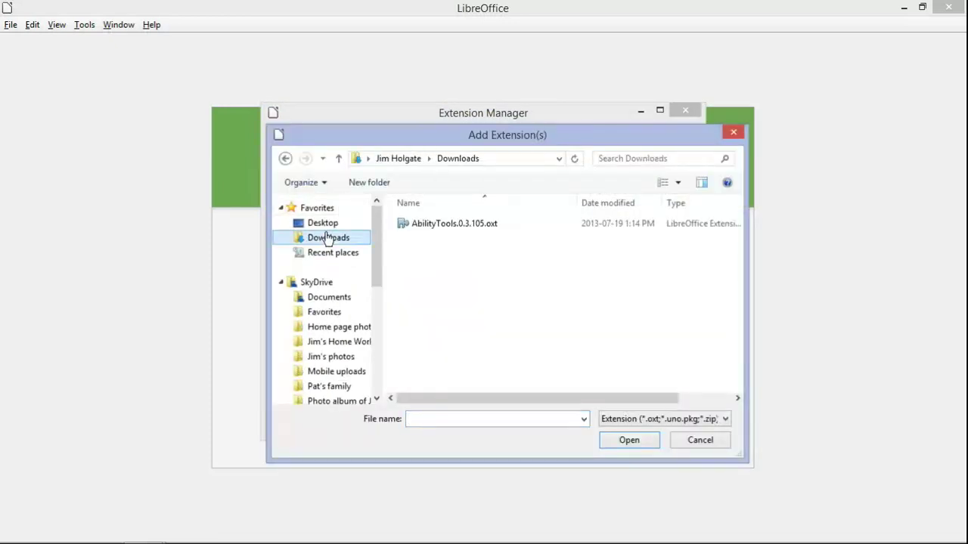
pyautogui.click(442, 227)
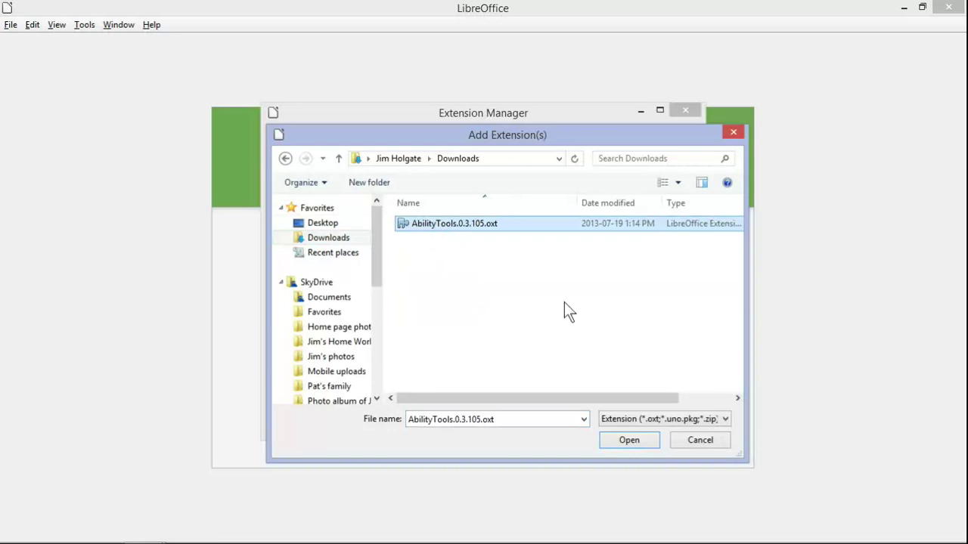
pyautogui.click(631, 441)
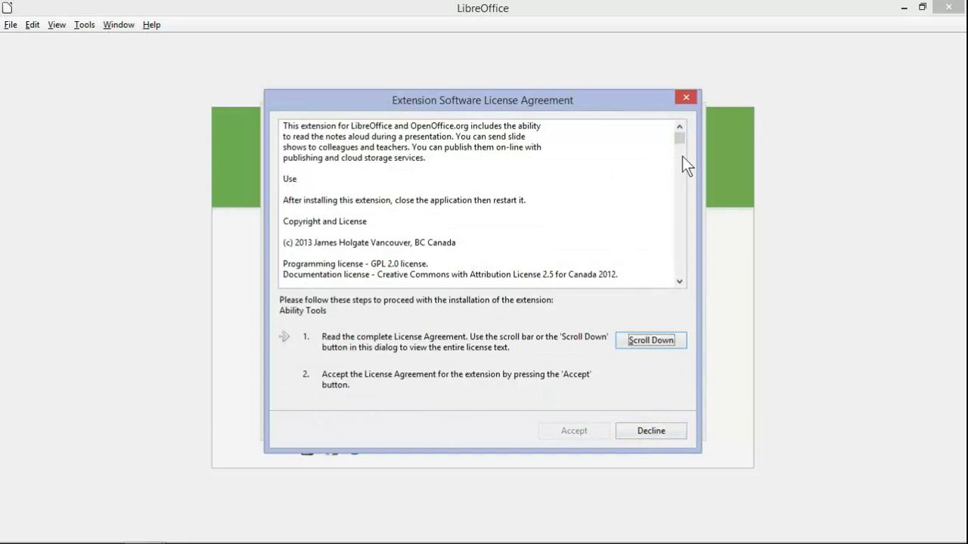
pyautogui.moveTo(679, 140); pyautogui.dragTo(686, 280)
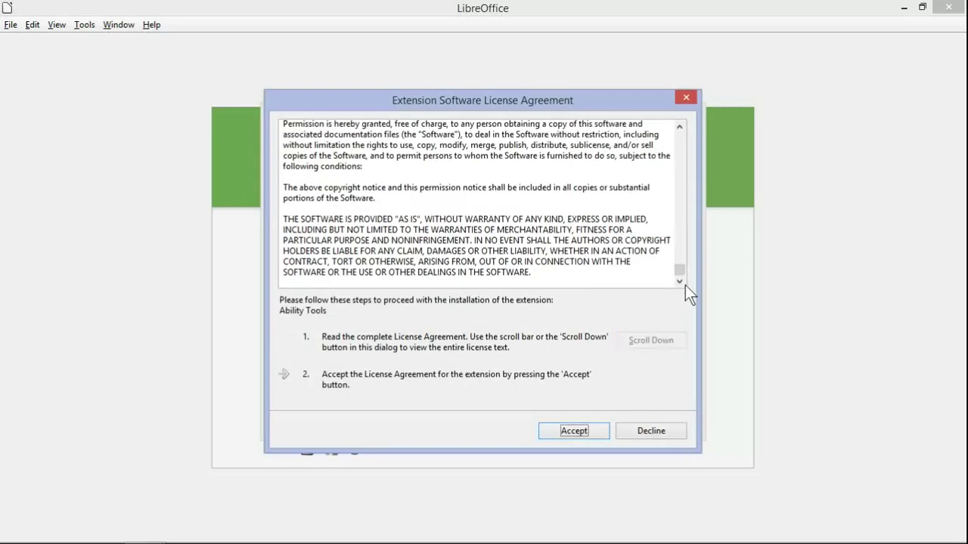
pyautogui.click(578, 430)
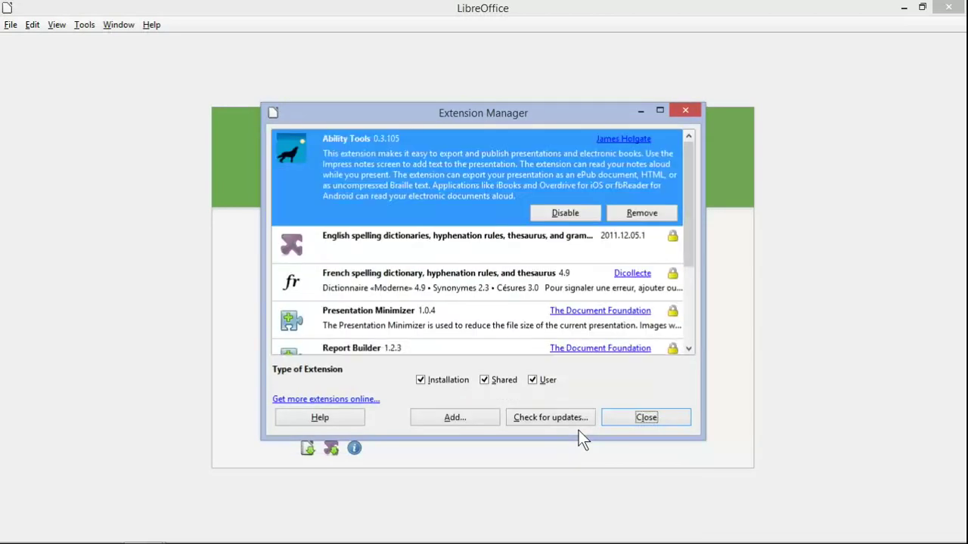
pyautogui.click(651, 418)
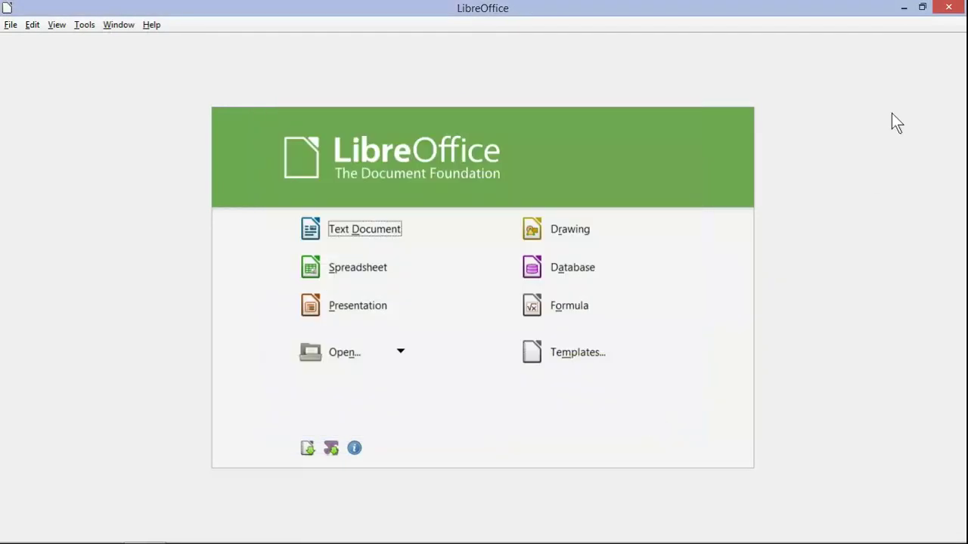
# Step: Quit and restart LibreOffice so the Ability Tools extension loads
pyautogui.click(10, 25)
pyautogui.click(59, 272)
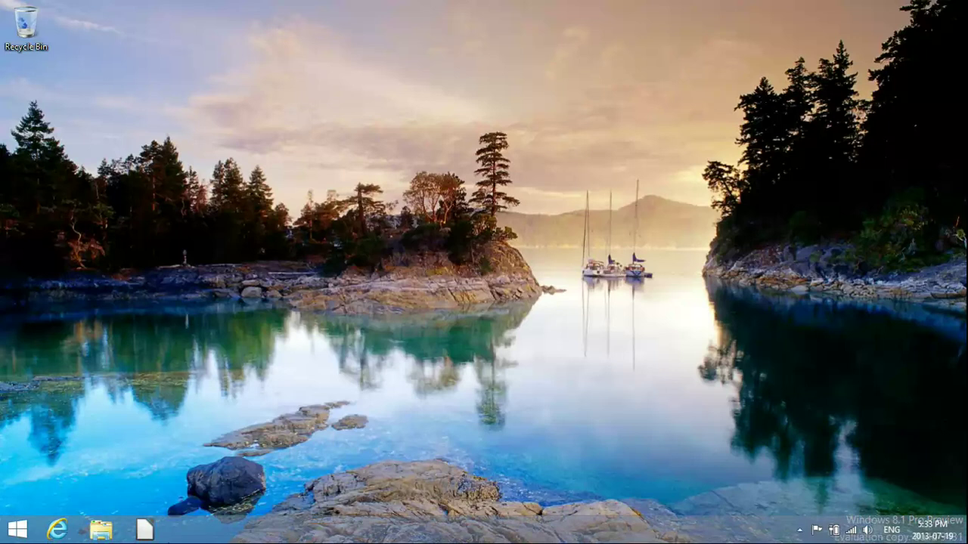
pyautogui.click(144, 532)
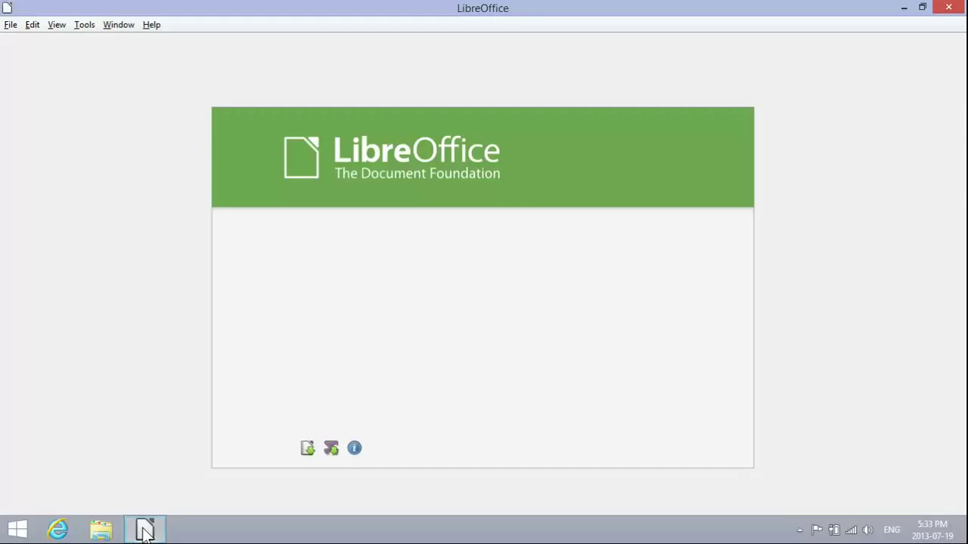
# Step: Open the recent Authoring Techniques presentation and dock the Add-On 2 toolbar in the toolbar row
pyautogui.click(11, 24)
pyautogui.moveTo(30, 75)
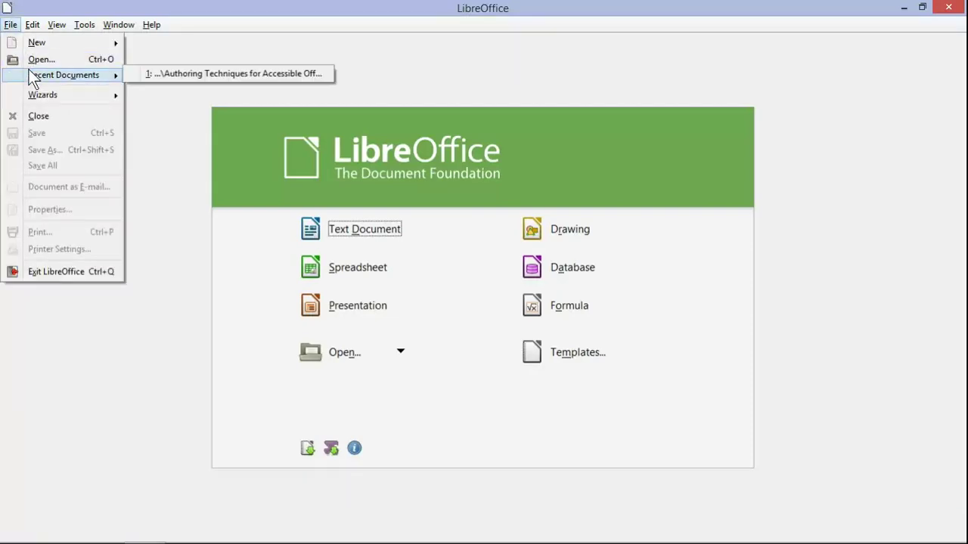
pyautogui.click(176, 76)
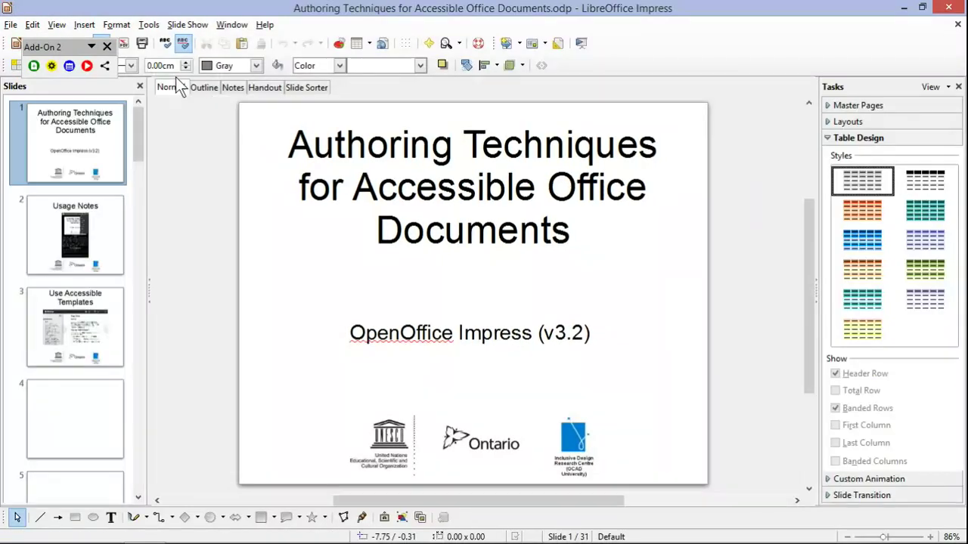
pyautogui.moveTo(48, 43); pyautogui.dragTo(596, 48)
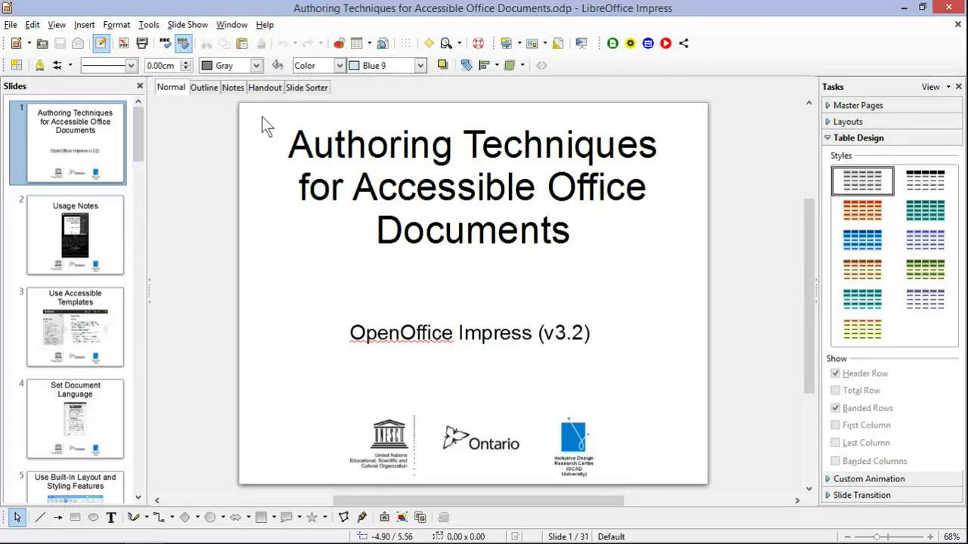
# Step: Review the presentation notes as HTML source with the Ability Tools notepad button
pyautogui.click(647, 45)
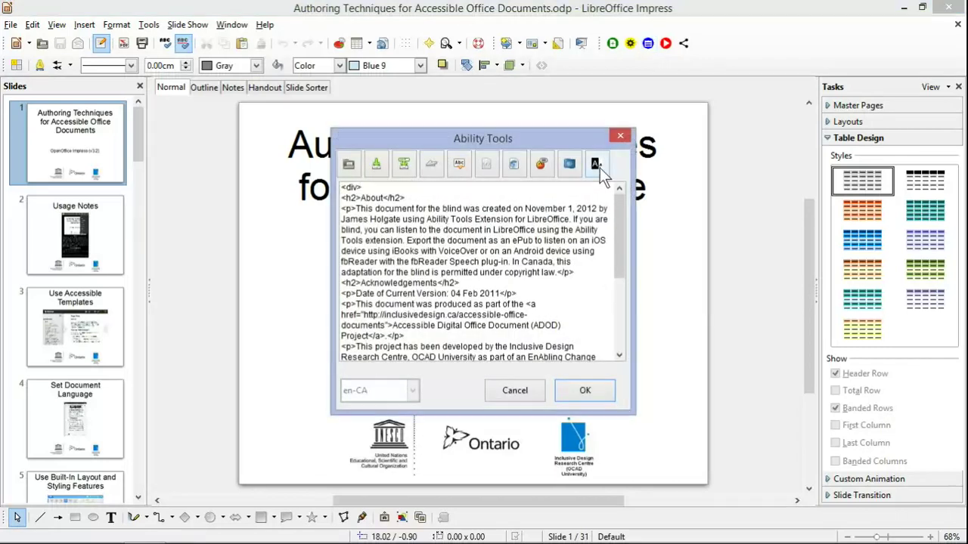
pyautogui.moveTo(617, 207); pyautogui.dragTo(606, 190)
pyautogui.click(595, 390)
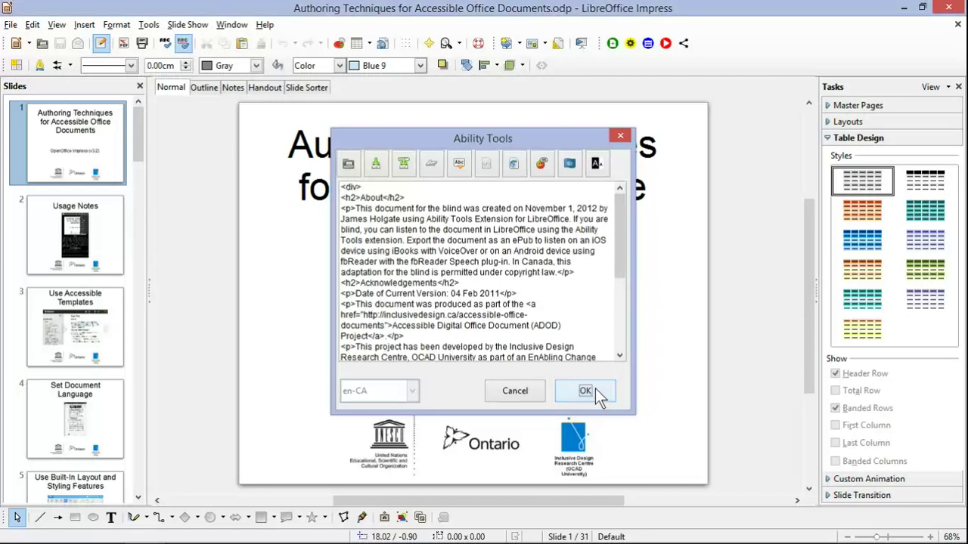
# Step: Export the presentation as an ePub pocket book to the Desktop, answering No to the reader prompt
pyautogui.click(683, 44)
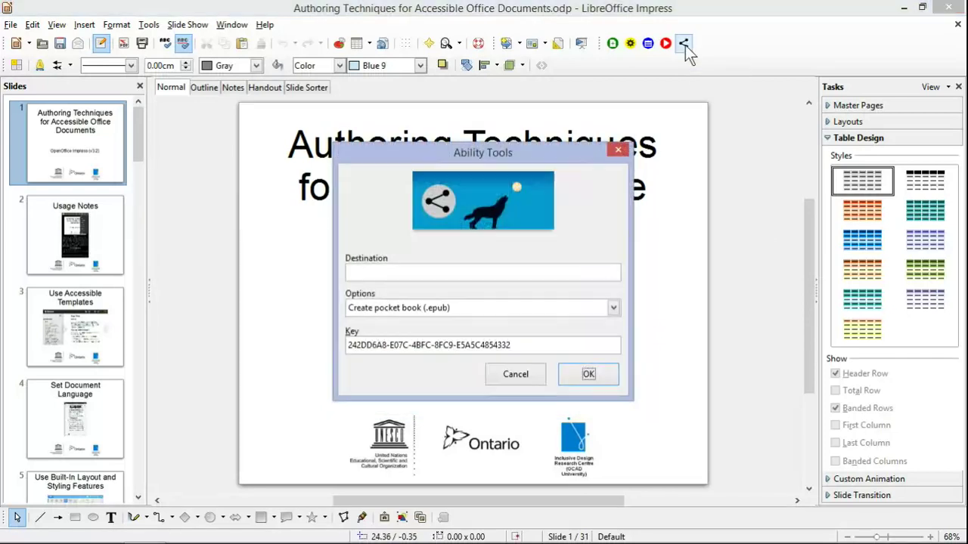
pyautogui.click(586, 375)
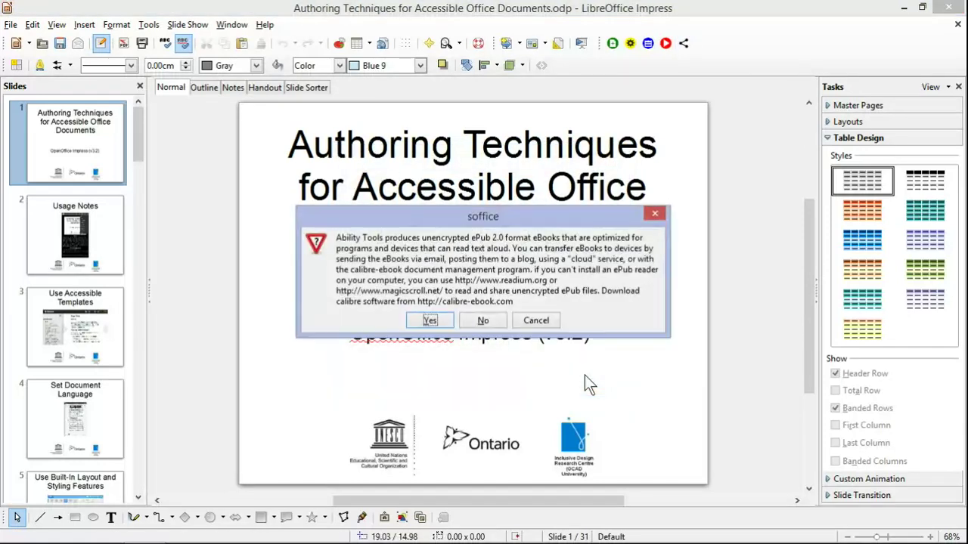
pyautogui.click(484, 320)
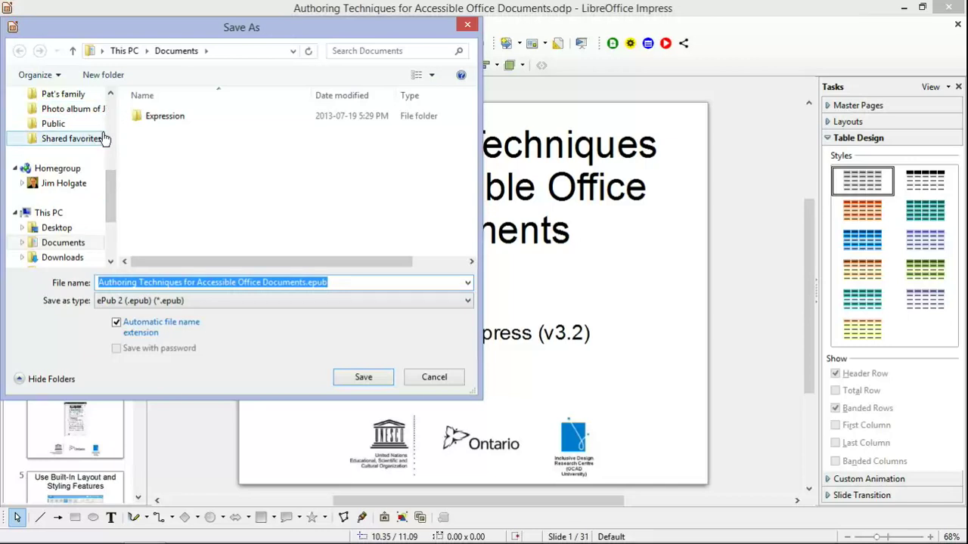
pyautogui.moveTo(111, 177); pyautogui.dragTo(117, 105)
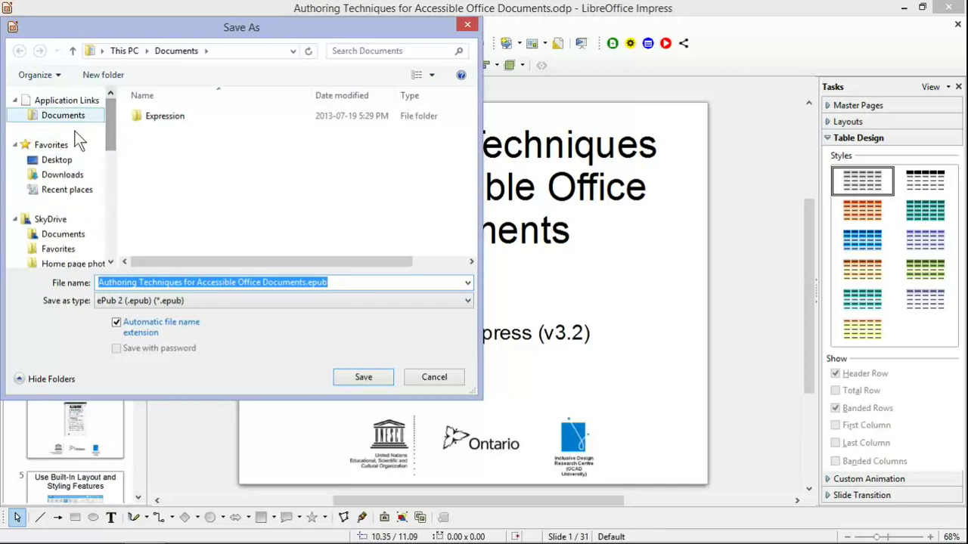
pyautogui.click(59, 160)
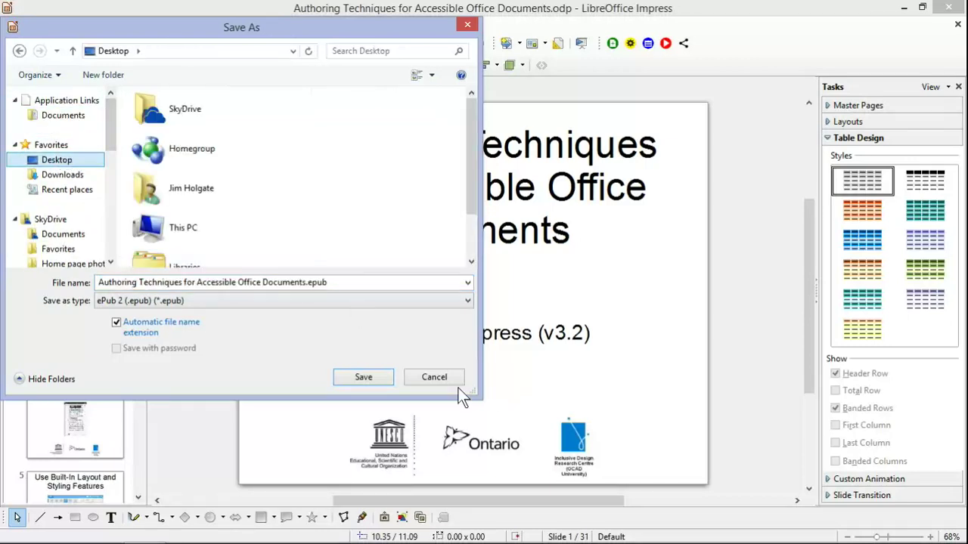
pyautogui.click(380, 374)
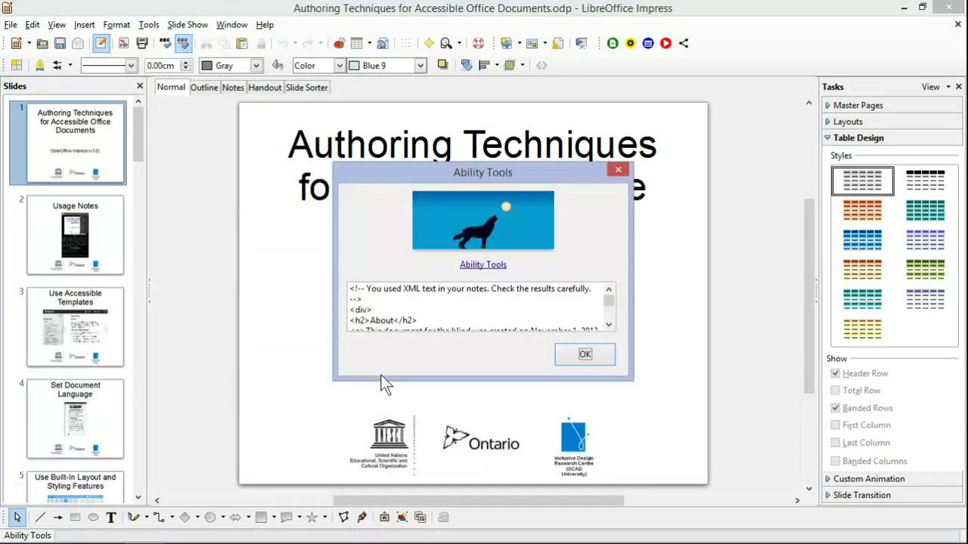
# Step: Dismiss the Ability Tools report warning about XML text in the notes
pyautogui.click(597, 353)
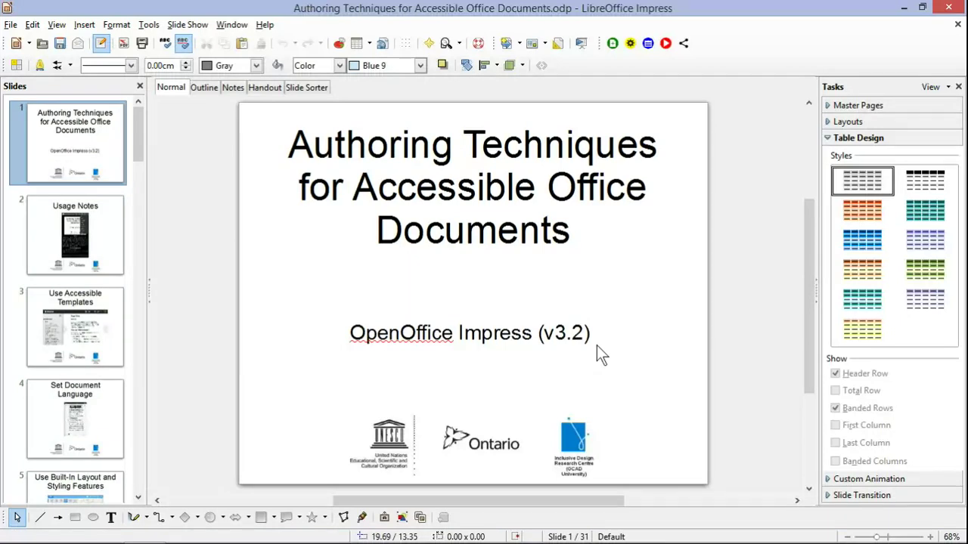
# Step: Close Impress without saving, then open the desktop .epub and look for a reader app in the Store
pyautogui.click(950, 7)
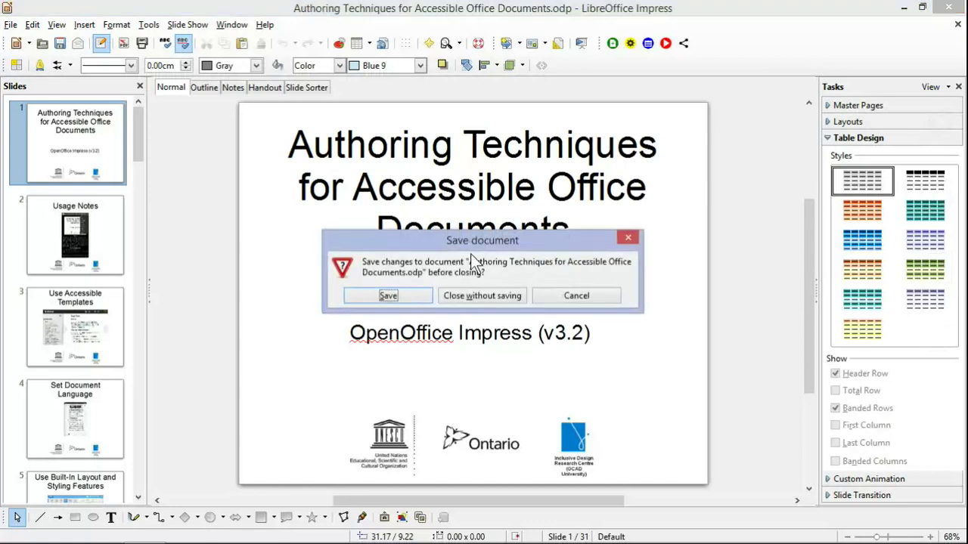
pyautogui.click(472, 299)
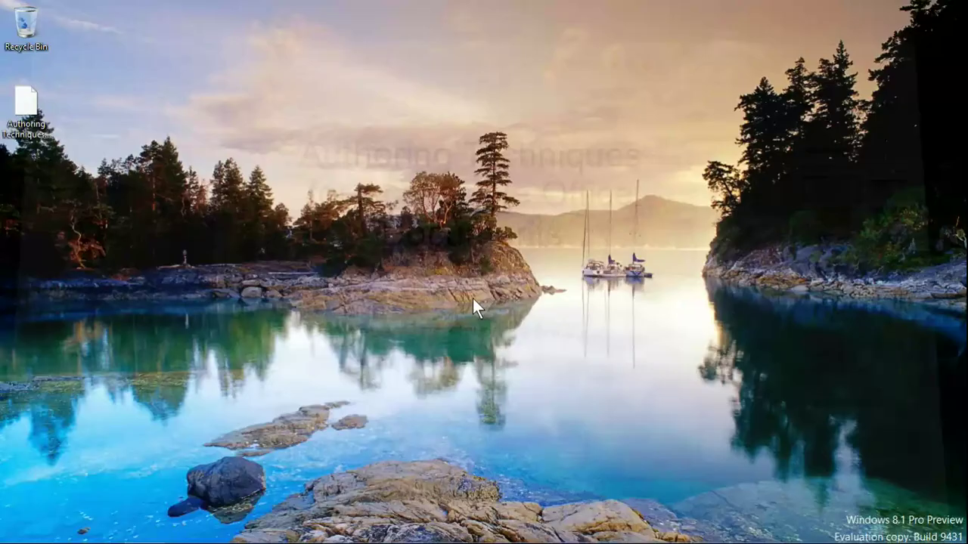
pyautogui.doubleClick(25, 110)
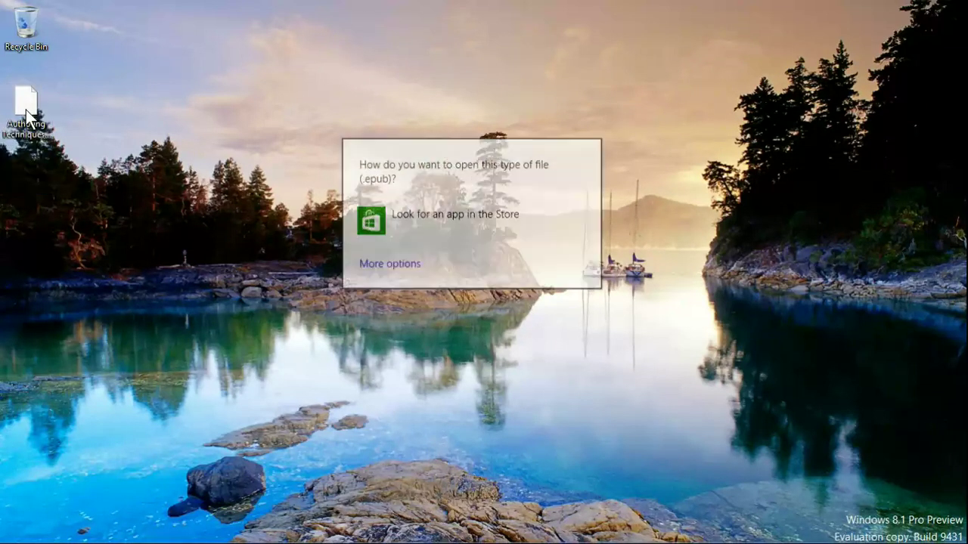
pyautogui.click(402, 226)
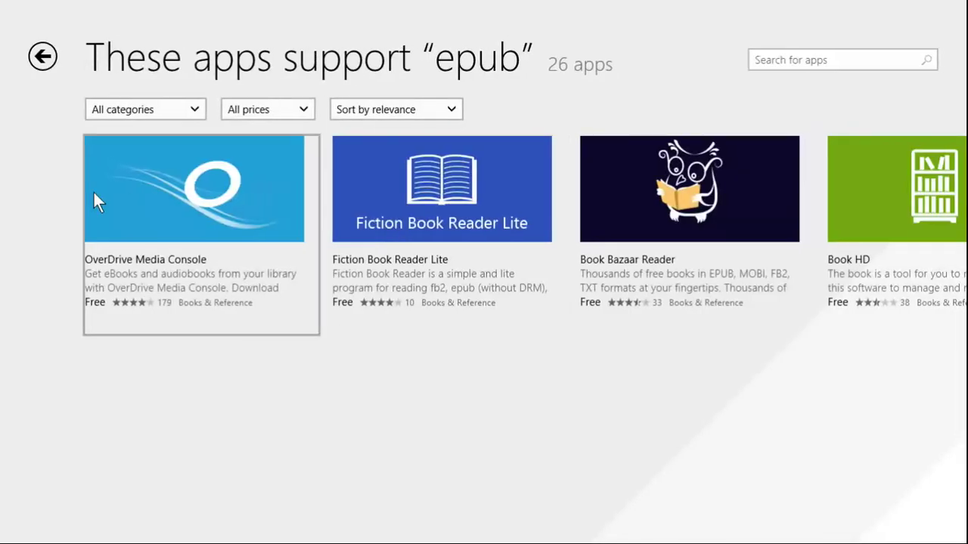
# Step: Install OverDrive Media Console from the Store and go back to the Start screen
pyautogui.click(94, 193)
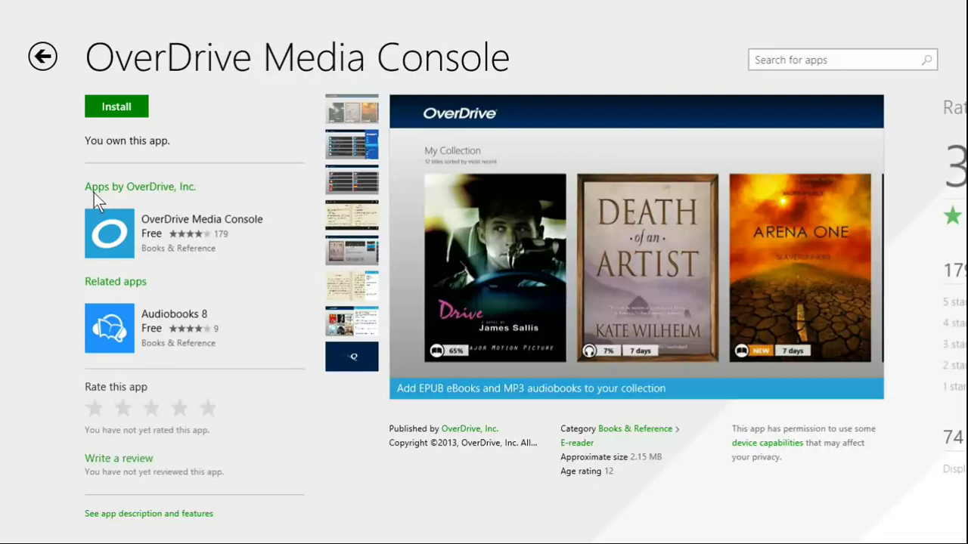
pyautogui.click(101, 106)
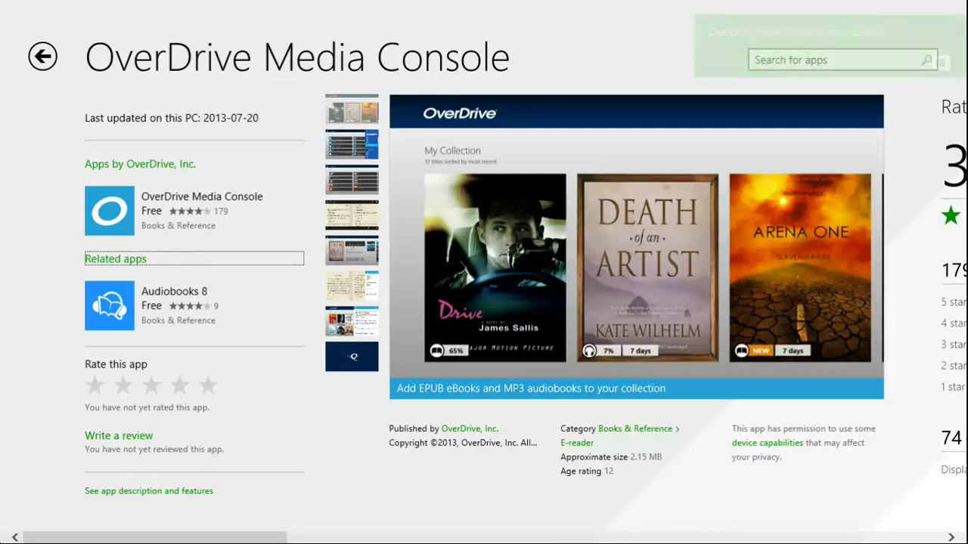
pyautogui.click(16, 531)
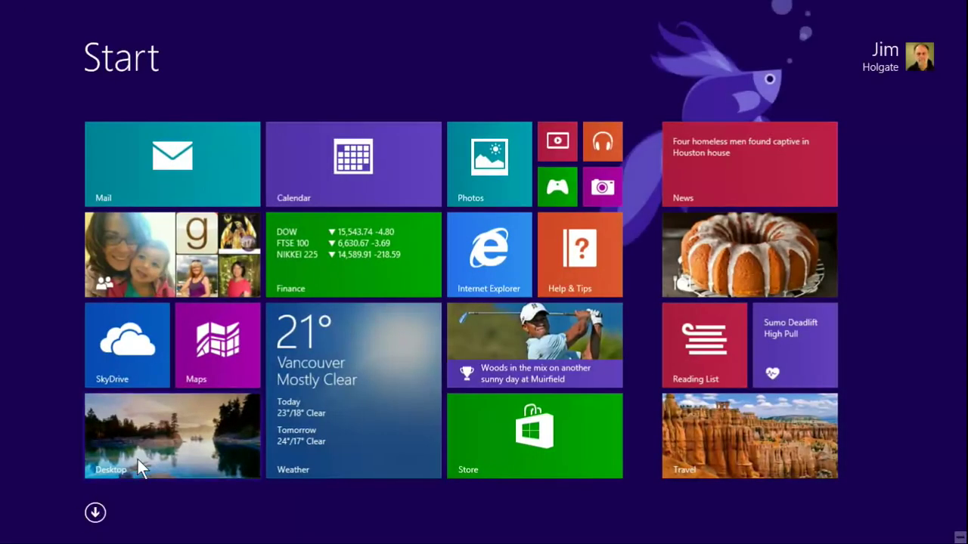
# Step: On the desktop, open the Authoring Techniques .epub in OverDrive Media Console
pyautogui.click(138, 459)
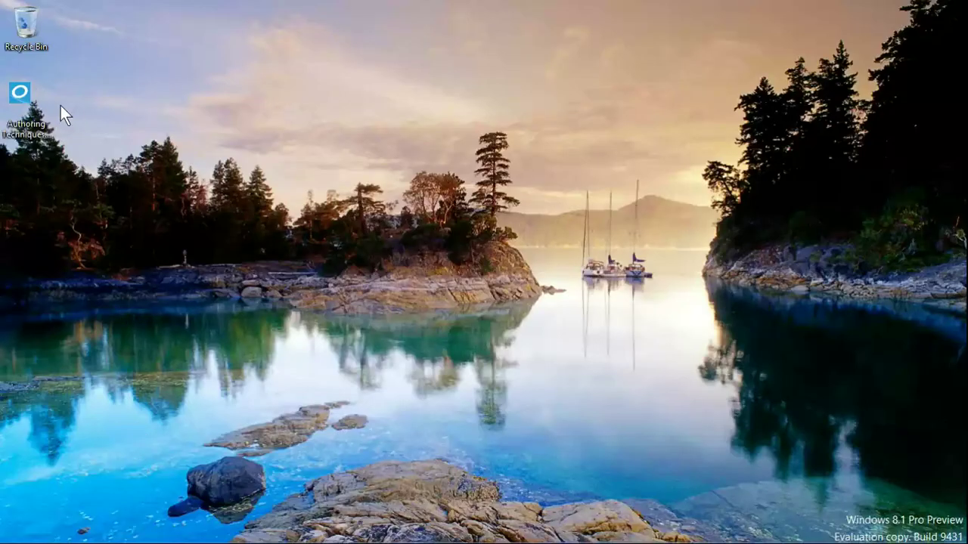
pyautogui.click(21, 103)
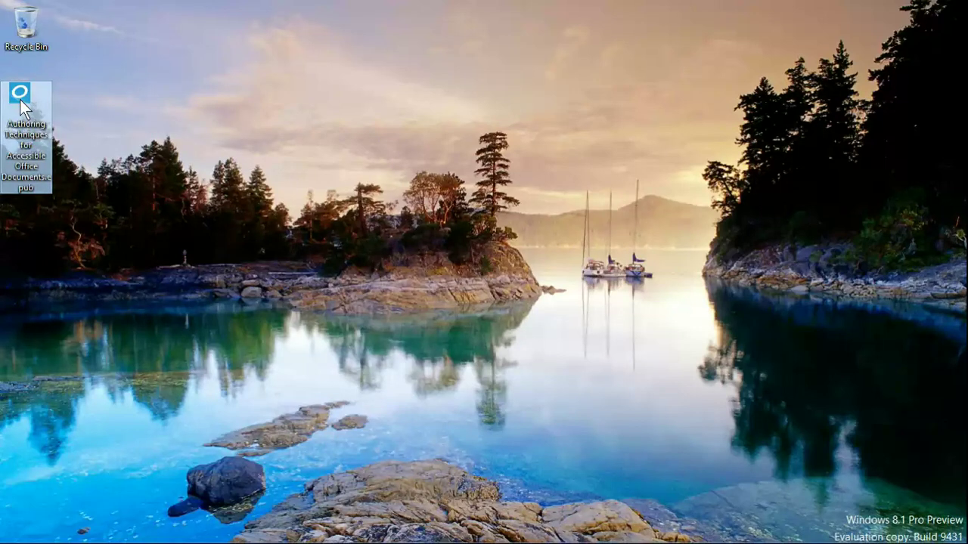
pyautogui.doubleClick(20, 99)
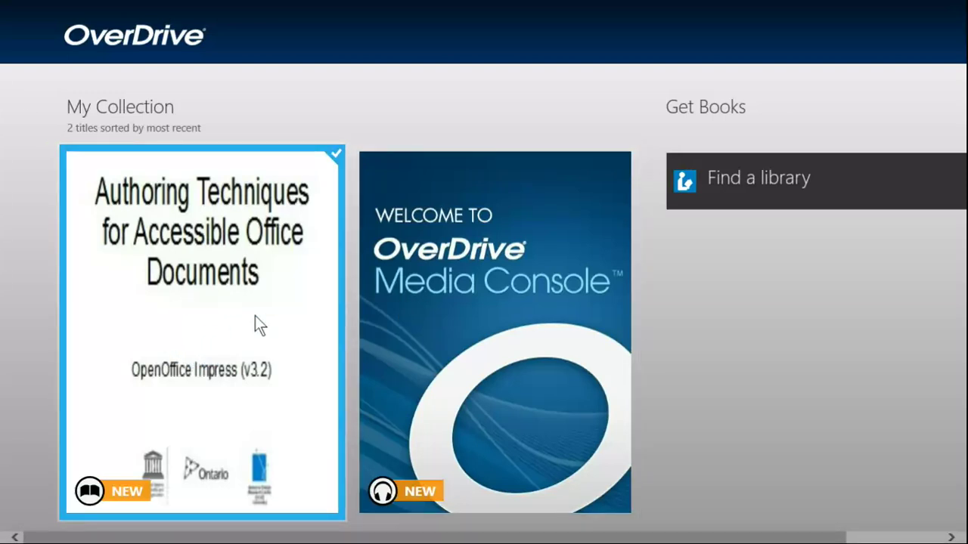
# Step: Open the book and page forward four times from cover to copyright notice, then return to Start
pyautogui.click(222, 316)
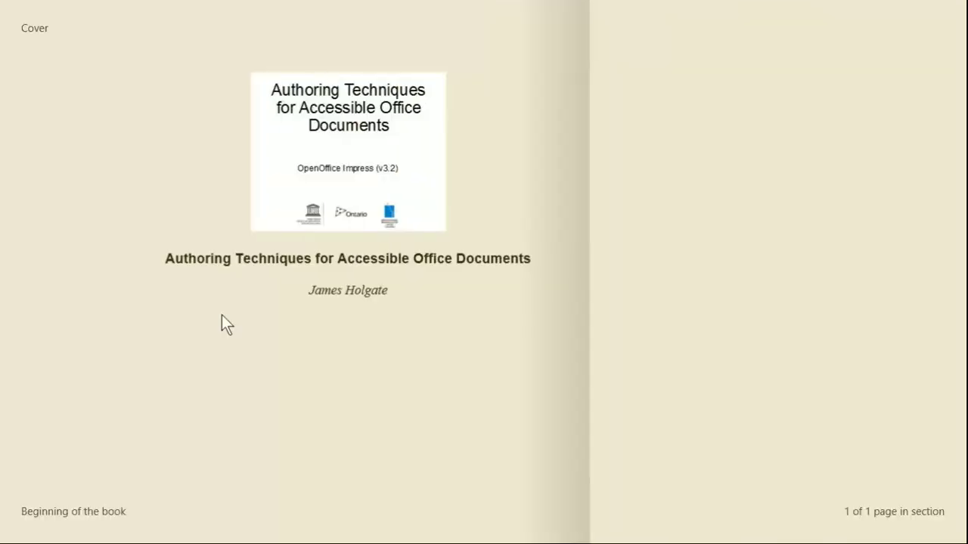
pyautogui.press('Right')
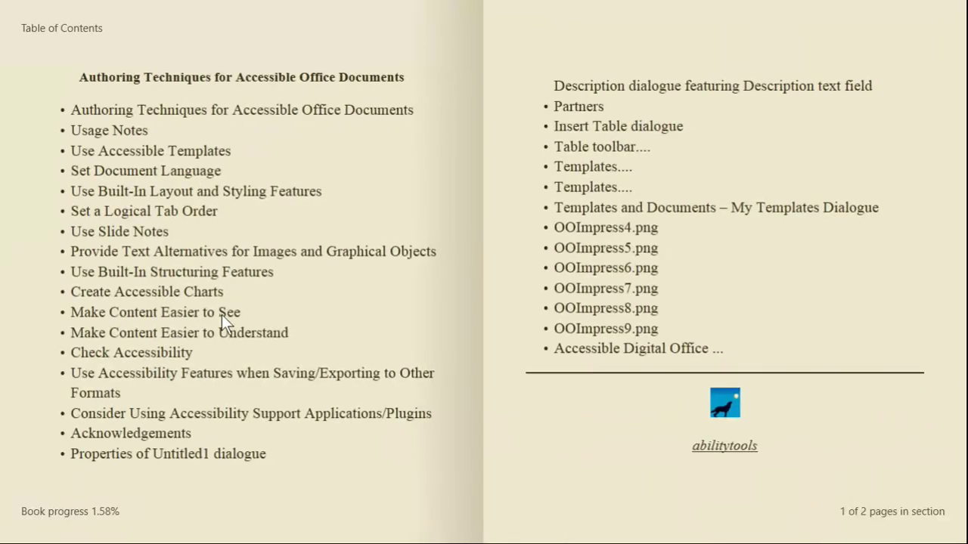
pyautogui.press('Right')
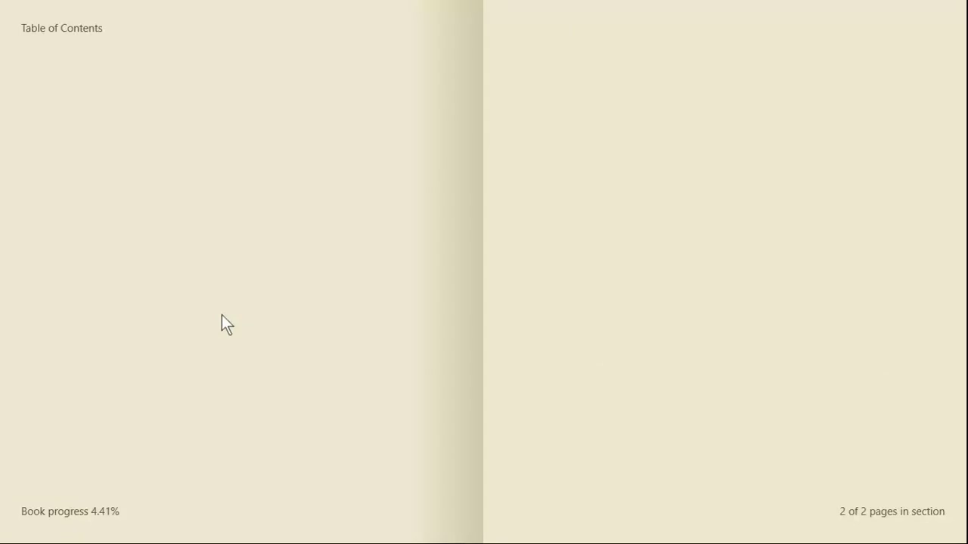
pyautogui.press('Right')
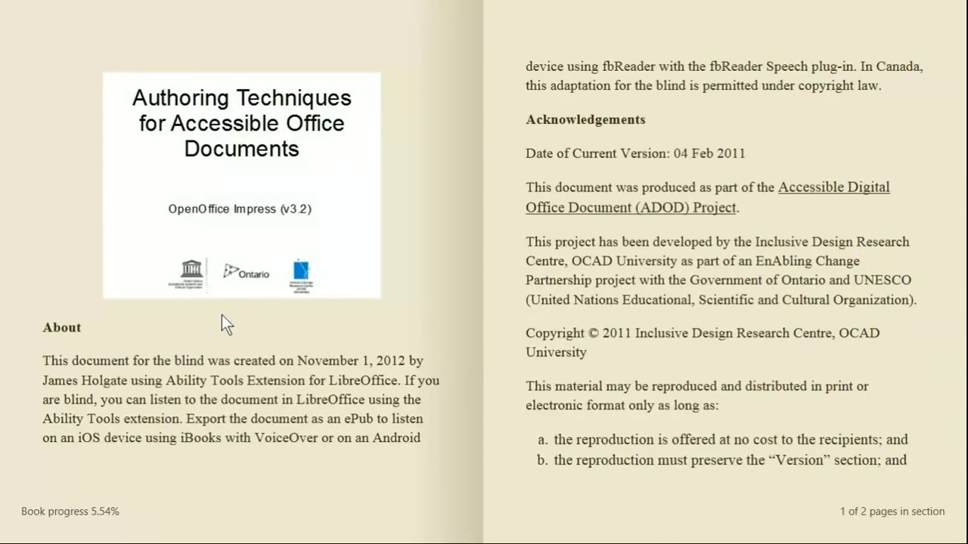
pyautogui.press('Right')
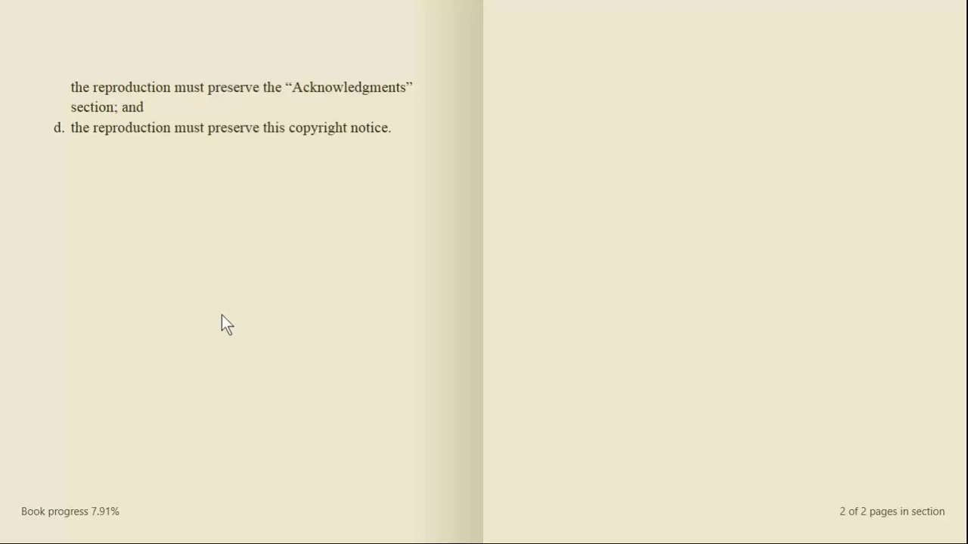
pyautogui.press('super')
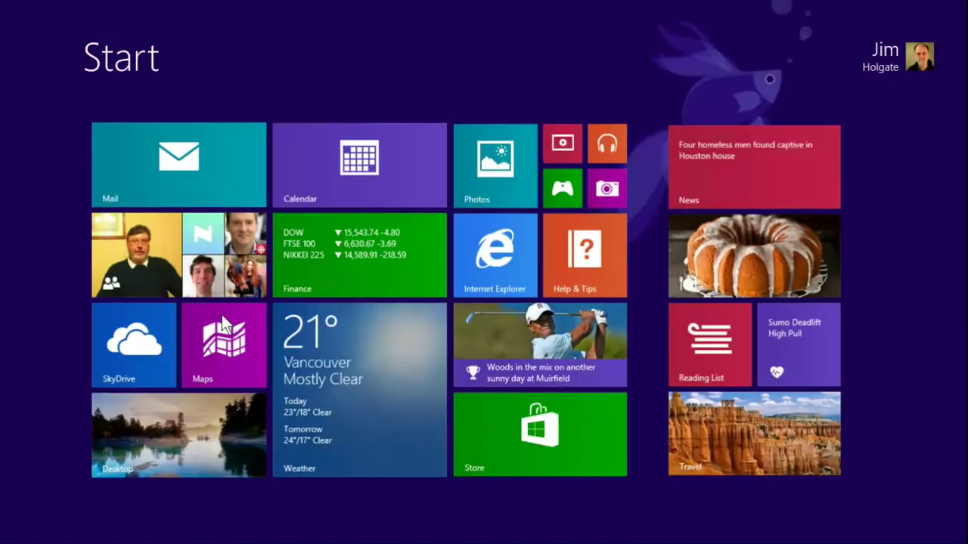
# Step: Relaunch LibreOffice from the desktop taskbar and create a new blank Presentation
pyautogui.click(127, 418)
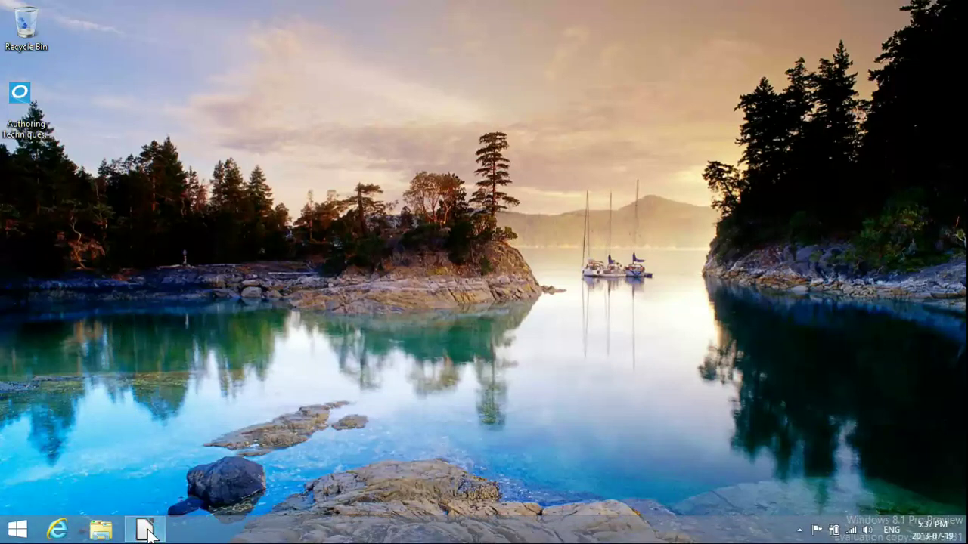
pyautogui.click(147, 532)
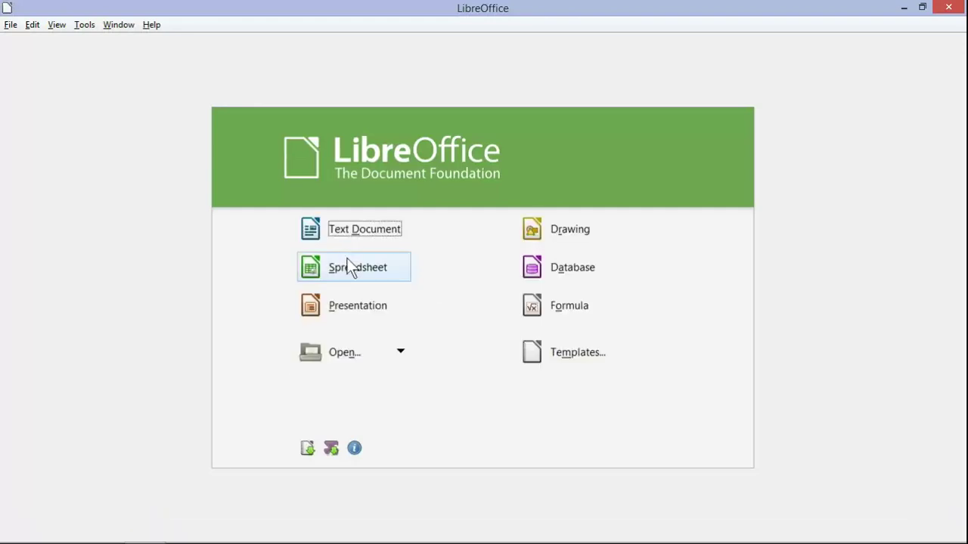
pyautogui.click(341, 307)
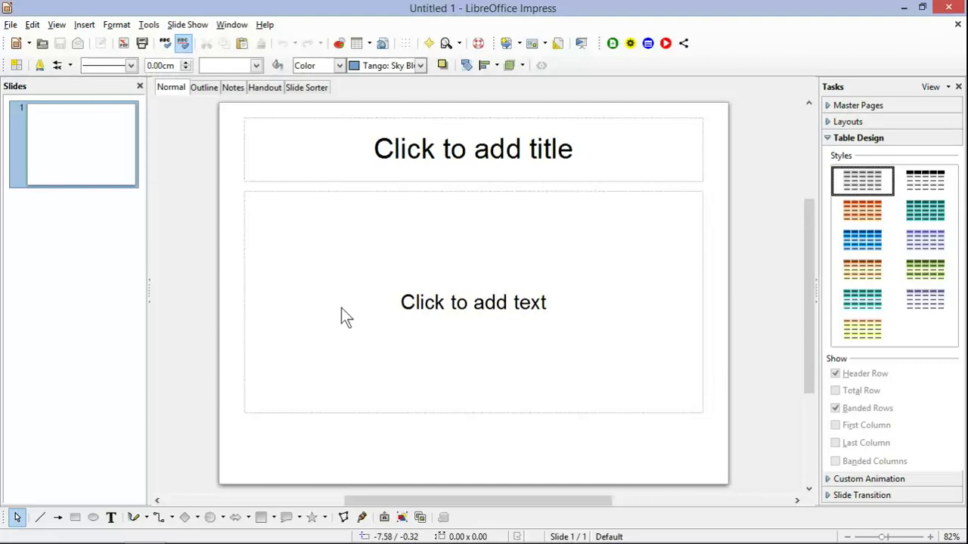
# Step: Give the slide the title 'It talks!' and the body text 'Add notes to the presentation.'
pyautogui.click(490, 150)
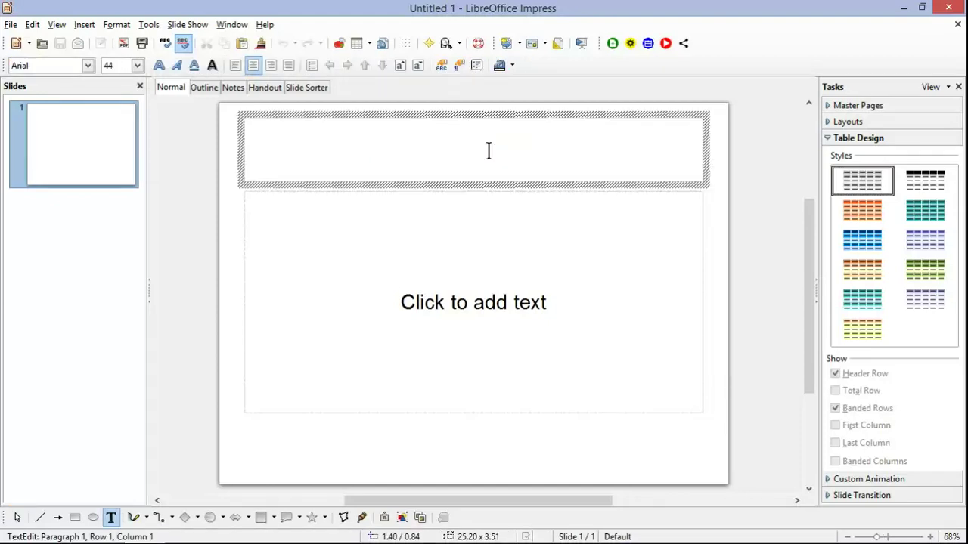
pyautogui.write('It talks')
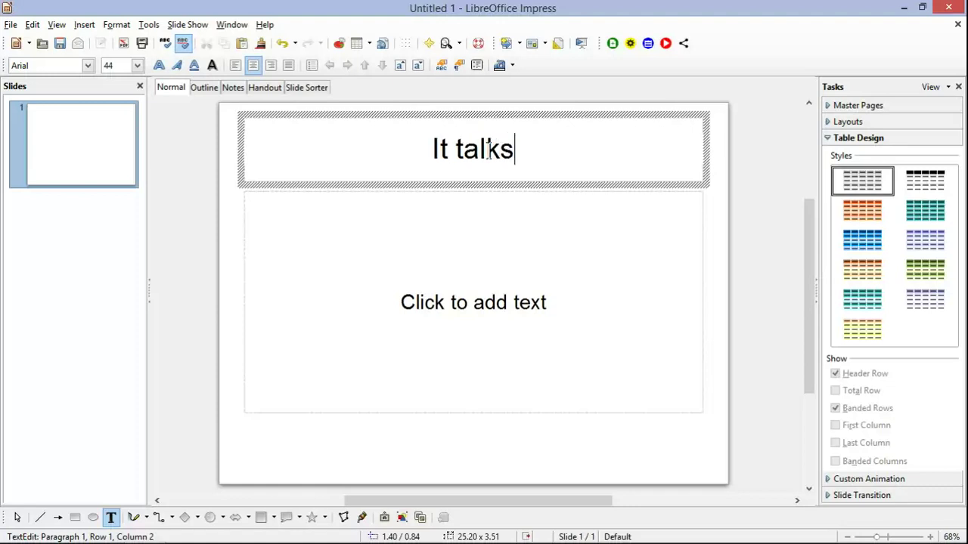
pyautogui.write('!')
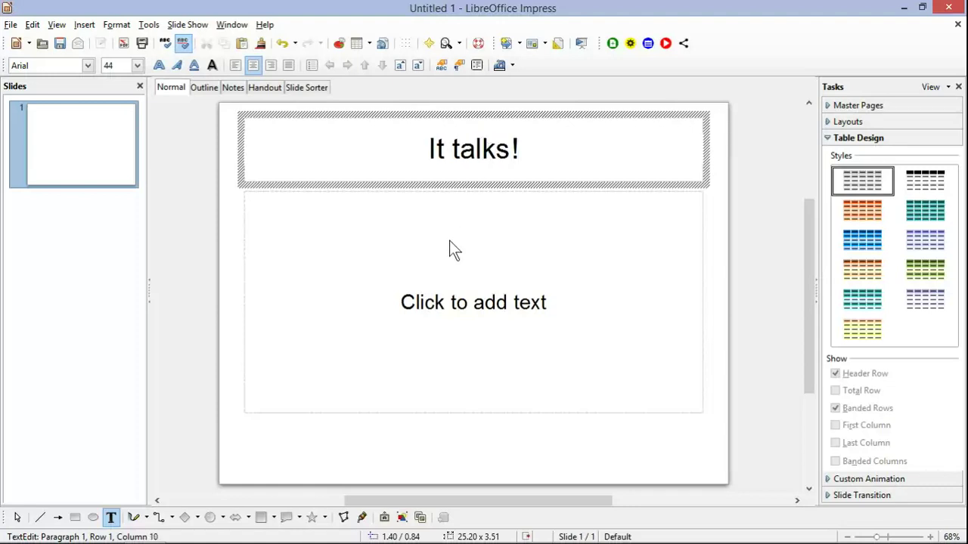
pyautogui.click(448, 307)
pyautogui.write('Add notes ')
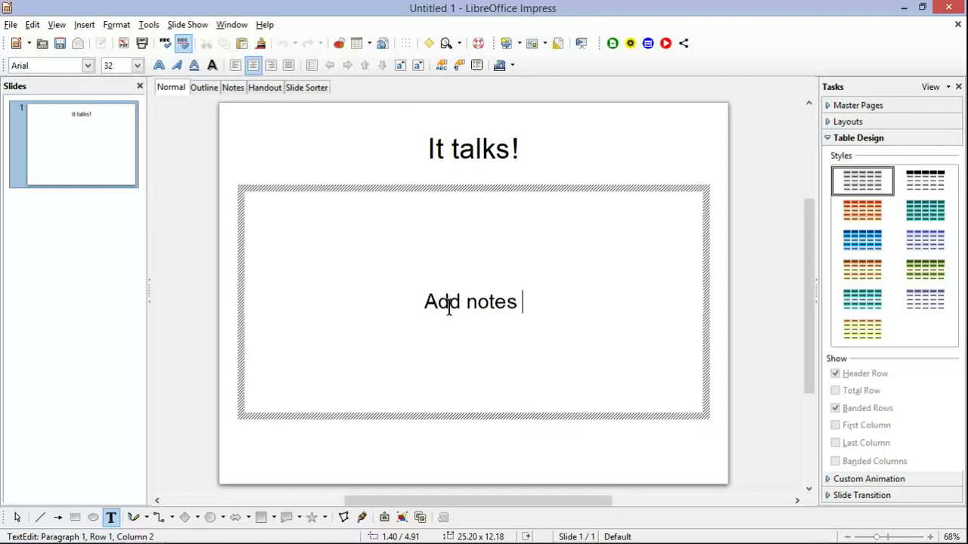
pyautogui.write('to ')
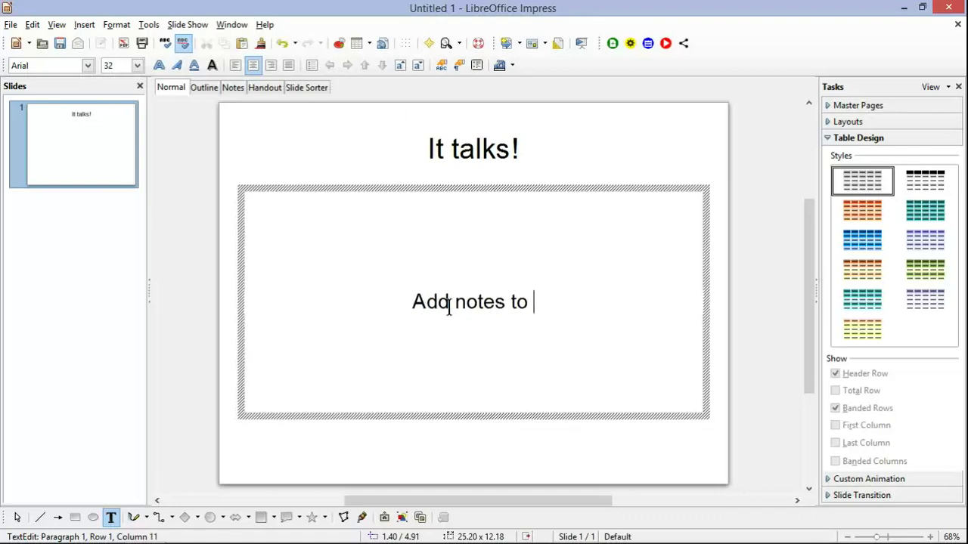
pyautogui.write('the presentation.')
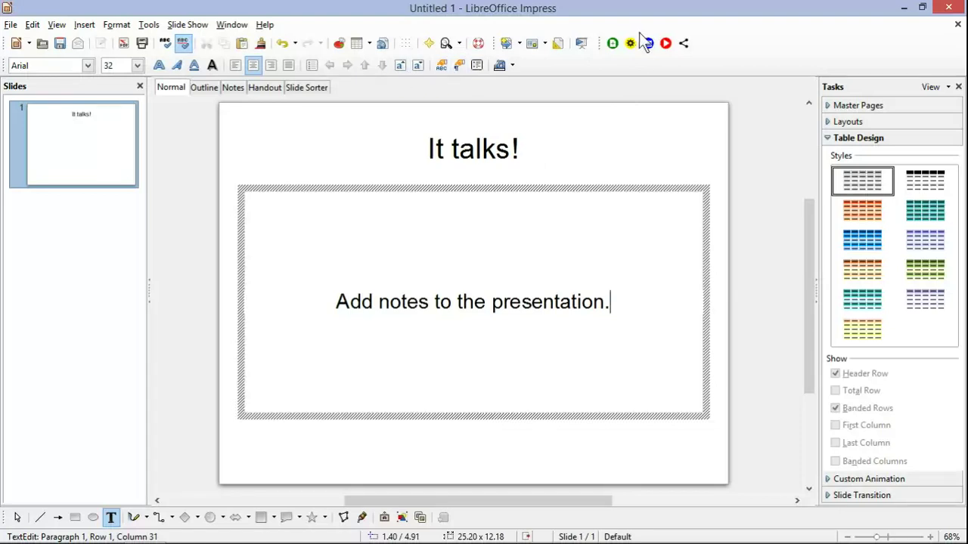
# Step: In Save As, target the Desktop and rename the file from Untitled to 'It talks.odp'
pyautogui.click(12, 25)
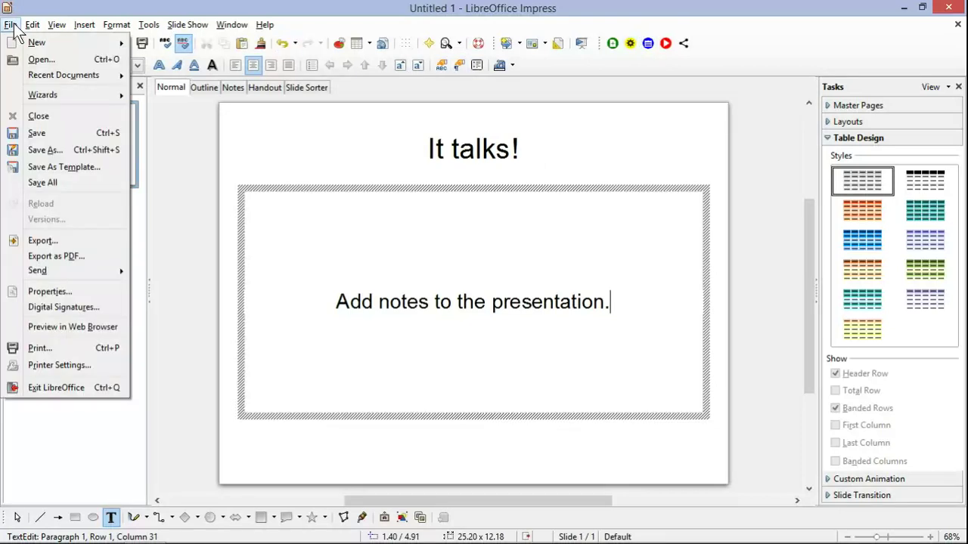
pyautogui.click(42, 149)
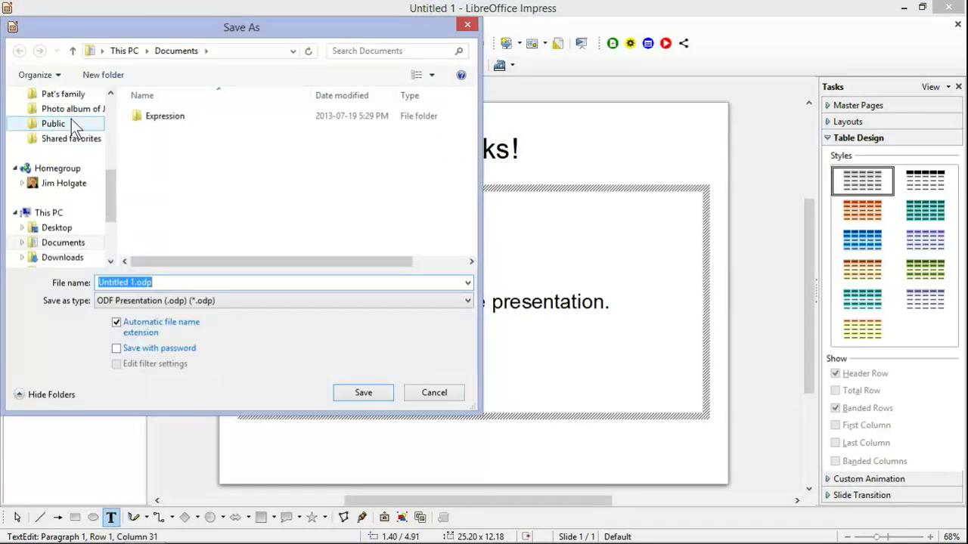
pyautogui.click(67, 229)
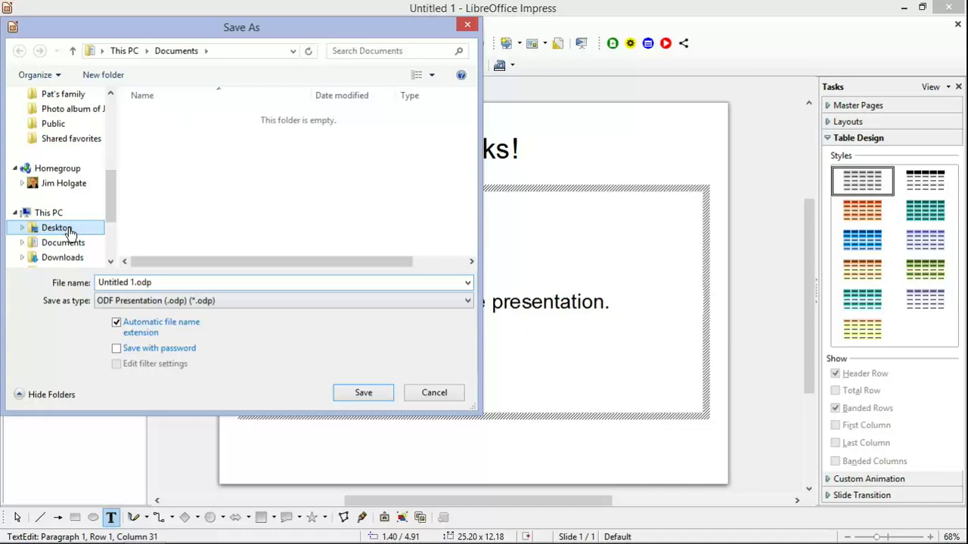
pyautogui.click(112, 282)
pyautogui.click(110, 283)
pyautogui.doubleClick(110, 282)
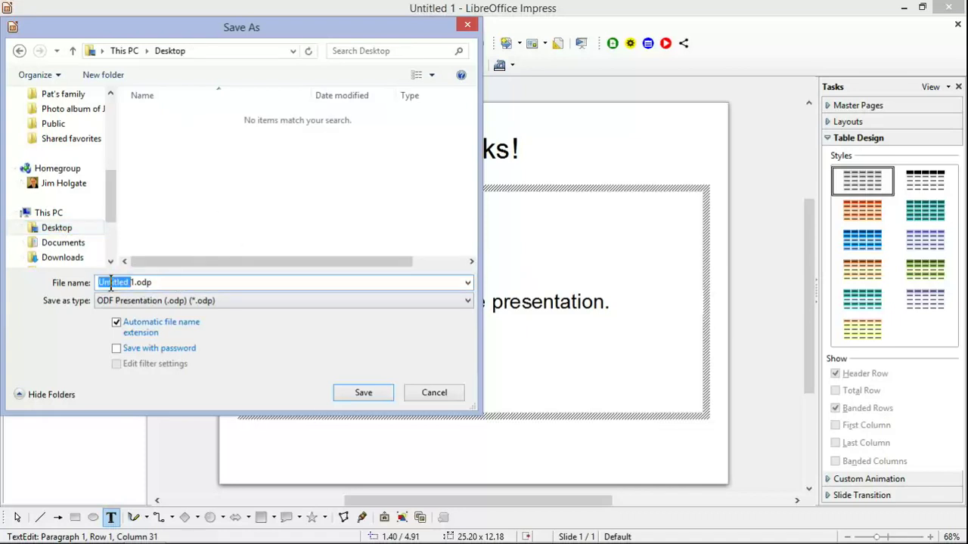
pyautogui.write('It talks')
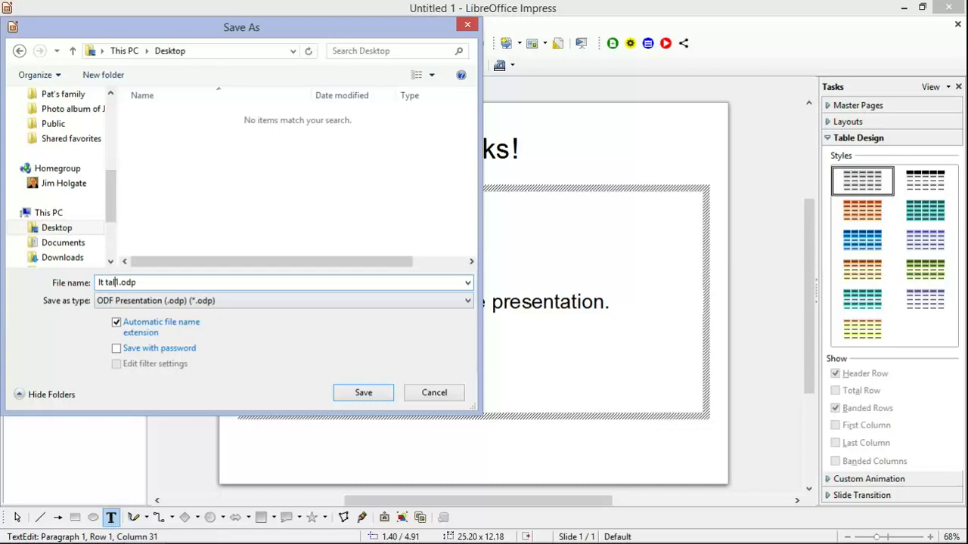
pyautogui.press('Delete')
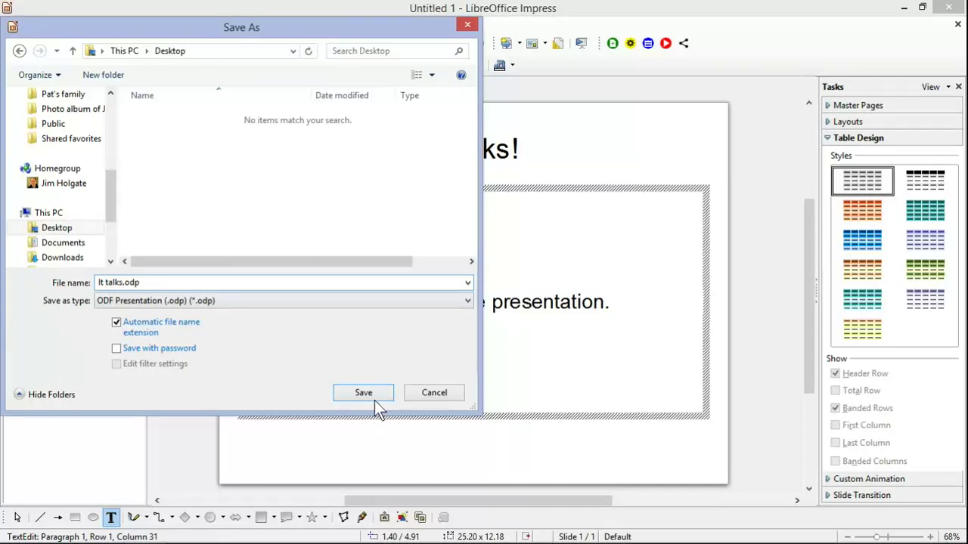